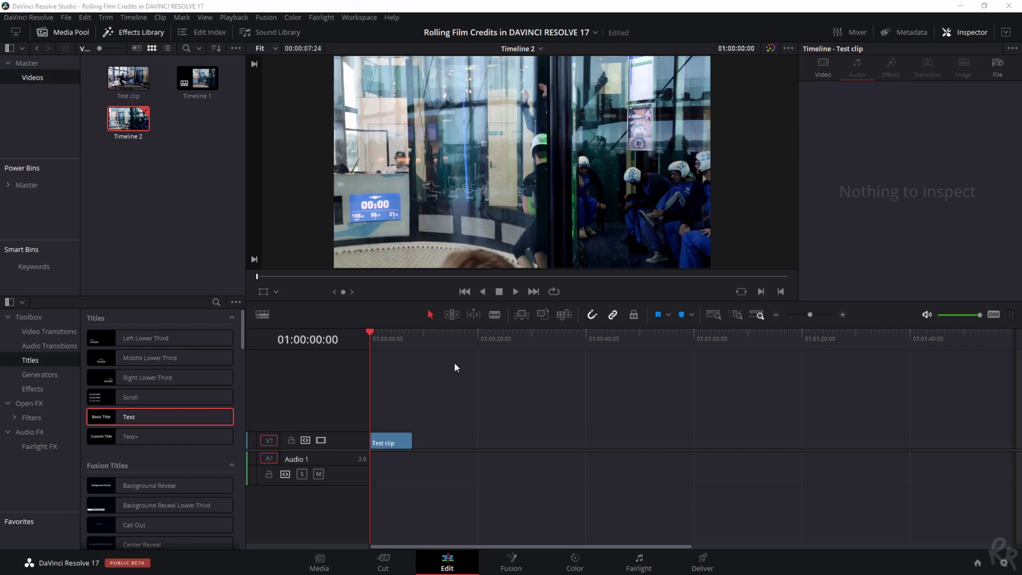
- Add a V2 video track and move the Test clip from V1 up onto it
right_click(360, 444)
click(373, 447)
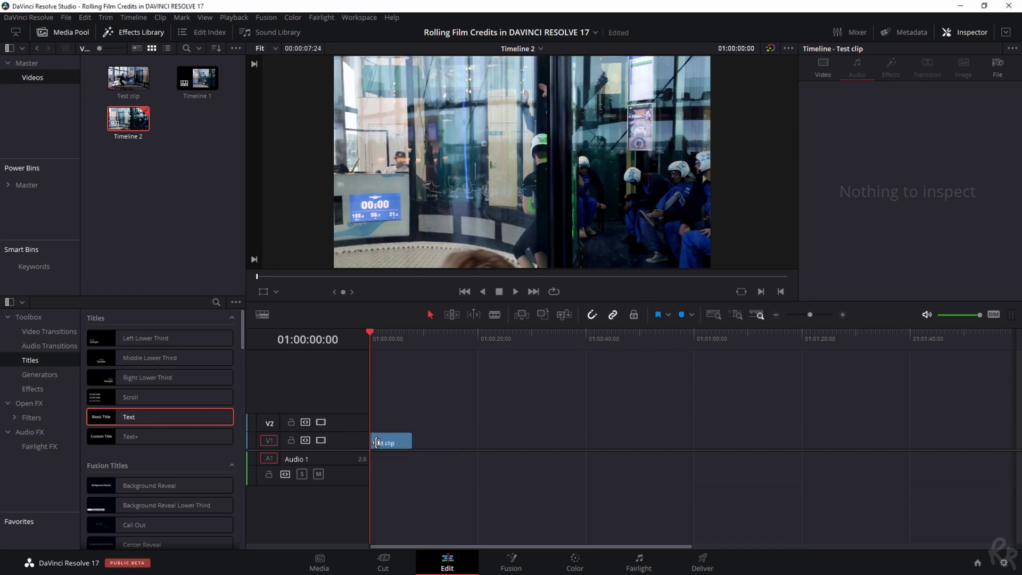
drag(392, 448, 393, 429)
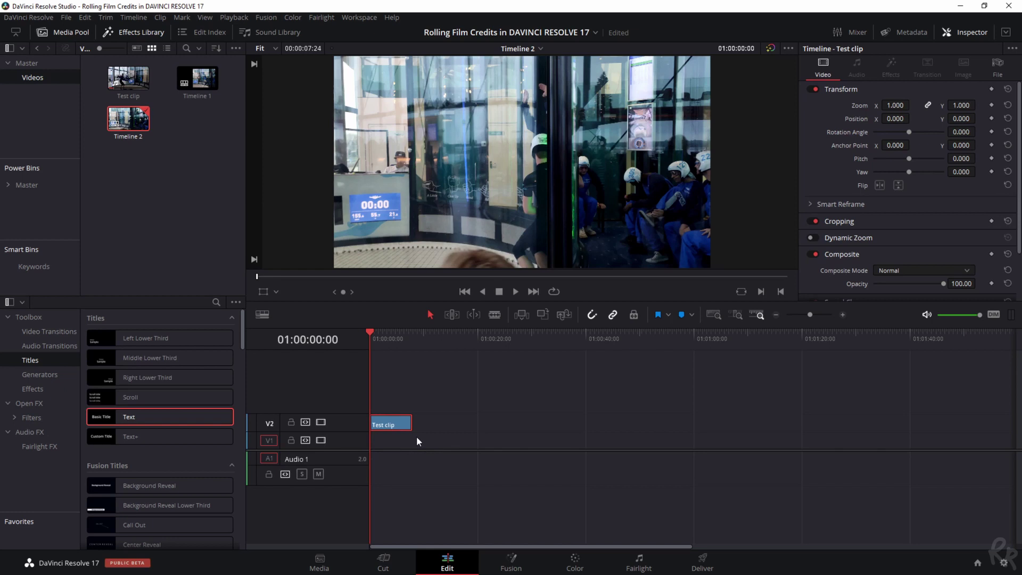
- Place a Solid Color generator at the start of V1 beneath the Test clip
click(32, 375)
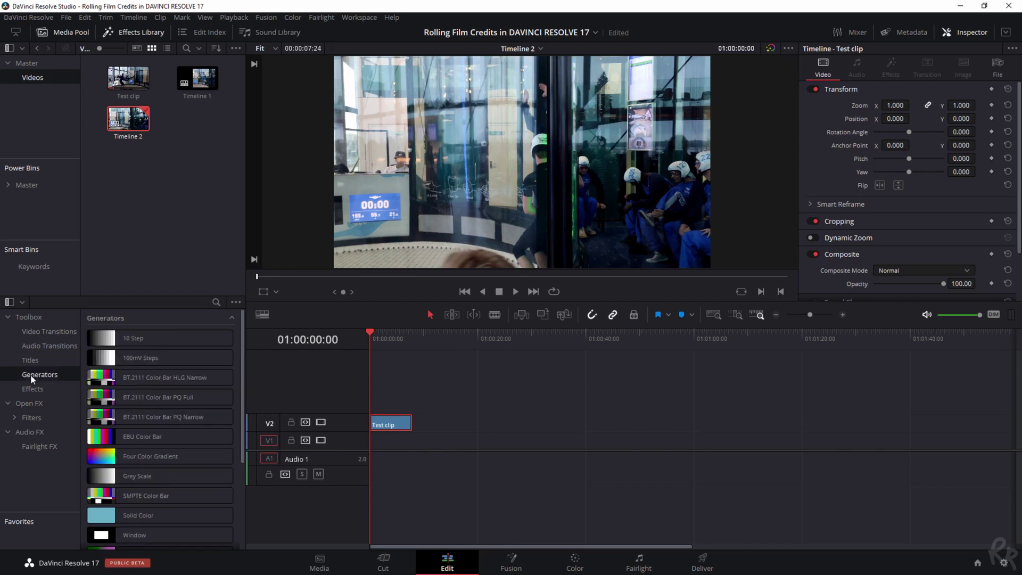
scroll(133, 410, down, 3)
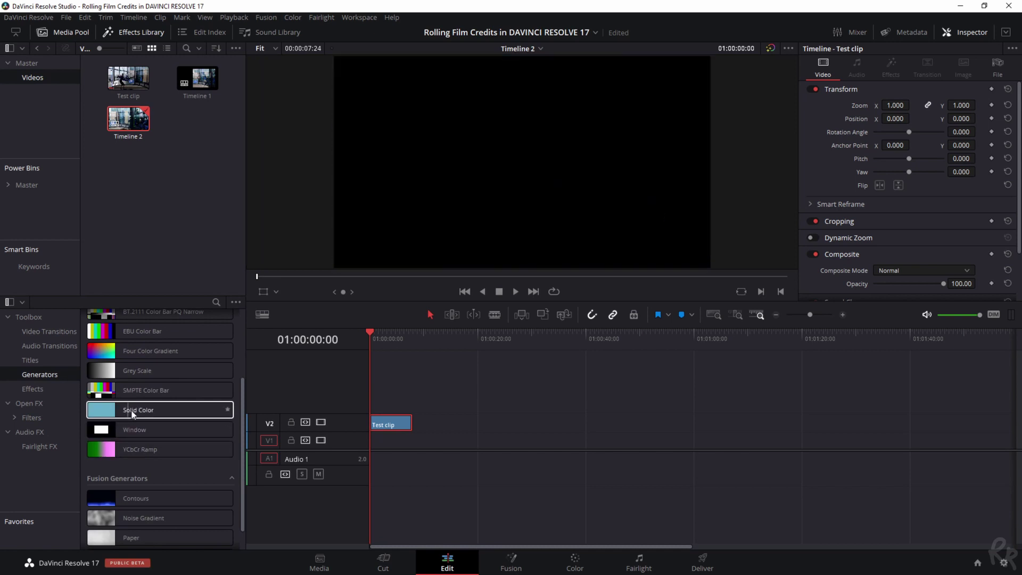
drag(113, 416, 372, 449)
click(384, 443)
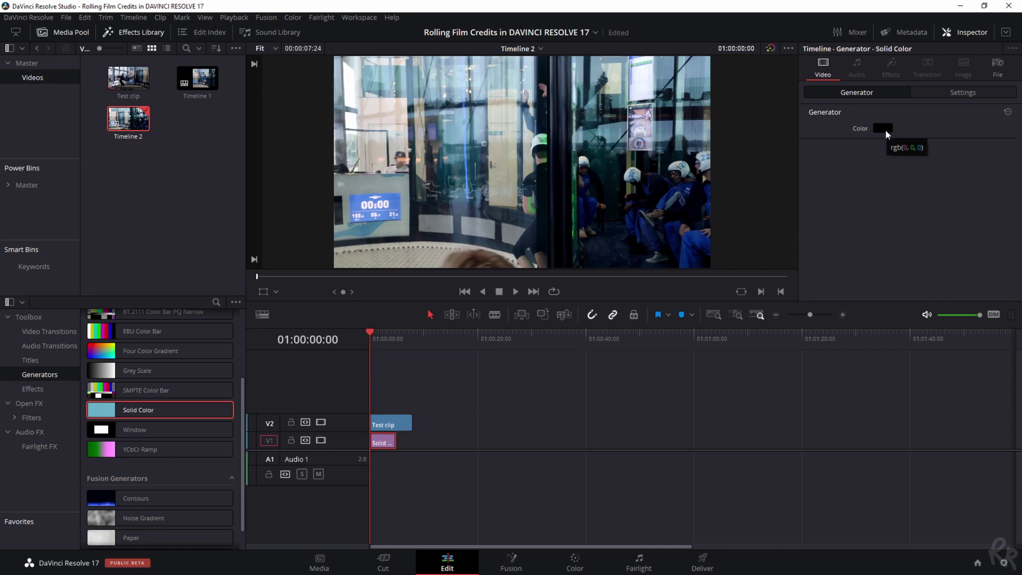
- Trim the Test clip to end at 01:00:05:00 and return the playhead to the start
click(397, 336)
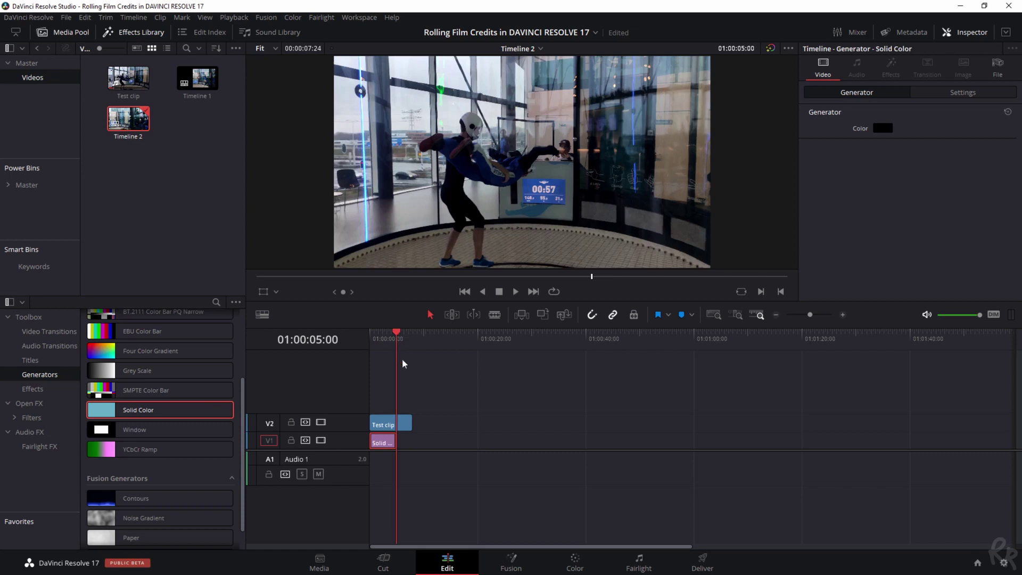
key(shift+])
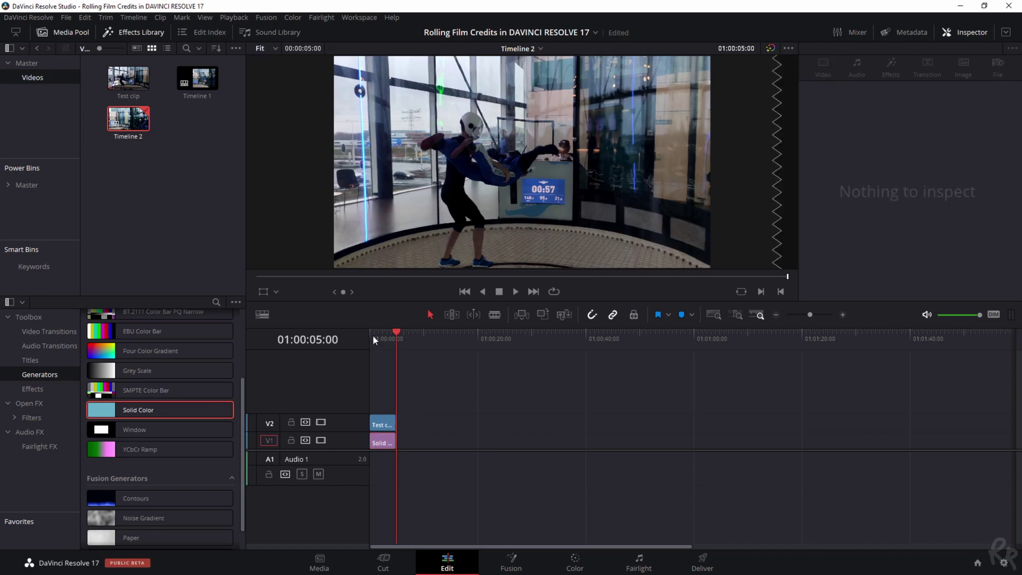
click(373, 338)
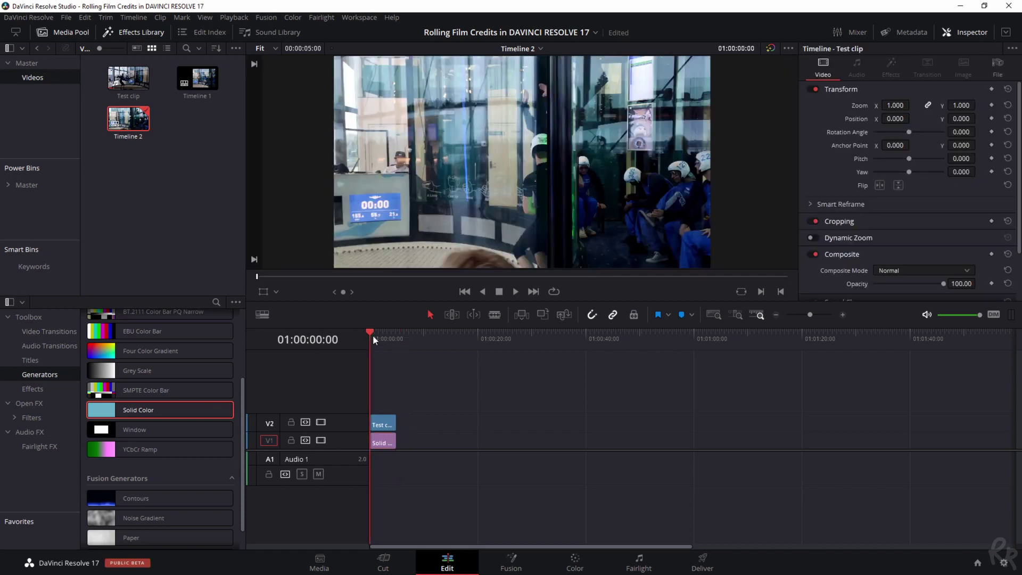
- Drag the Scroll title from the Titles list onto a new V3 track
click(21, 362)
scroll(158, 420, up, 2)
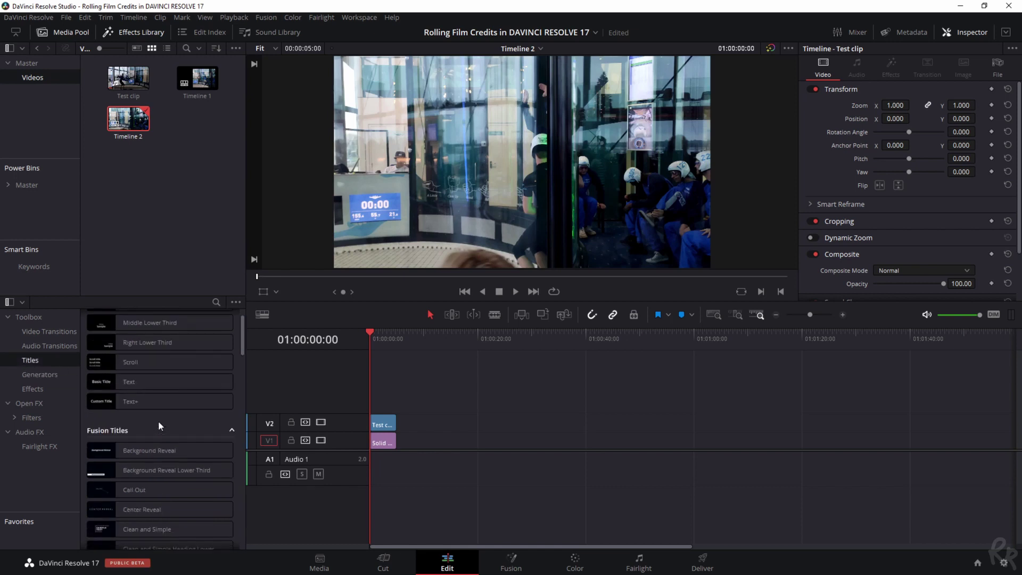
scroll(158, 421, up, 1)
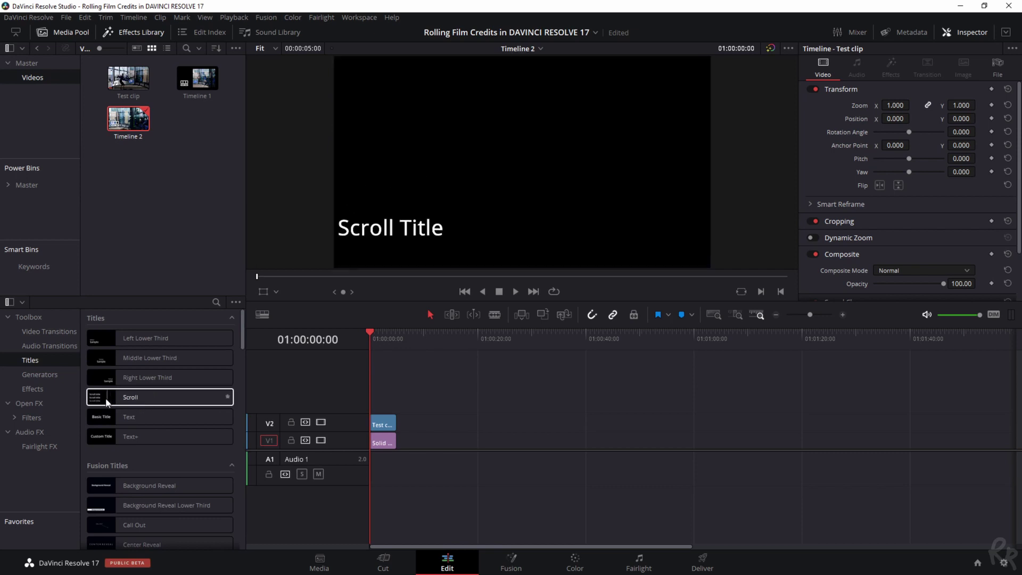
drag(106, 399, 381, 407)
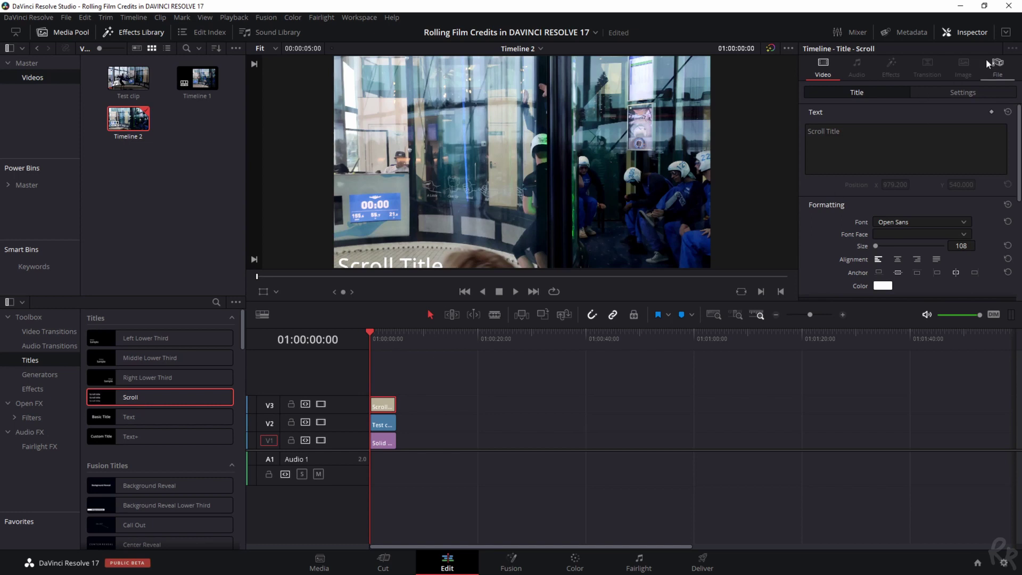
- Show the Scroll title's Inspector settings and select the placeholder 'Scroll Title' text
click(976, 35)
click(971, 30)
click(966, 33)
click(967, 32)
drag(873, 134, 632, 139)
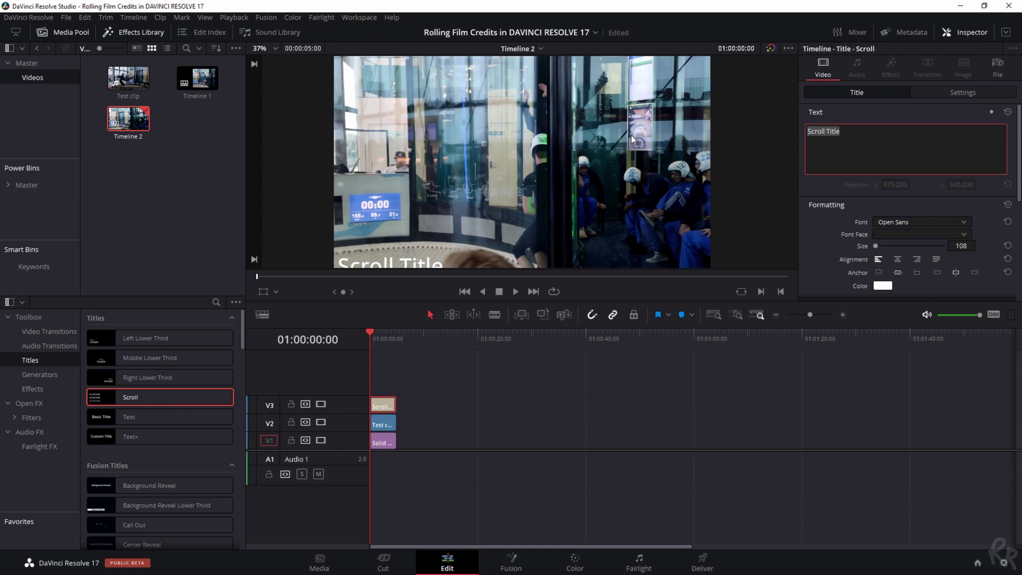
- Replace the text with 'Produced by' and 'Directed By:' credits, each followed by a name, then Person 2–6 lines
text(Produced b)
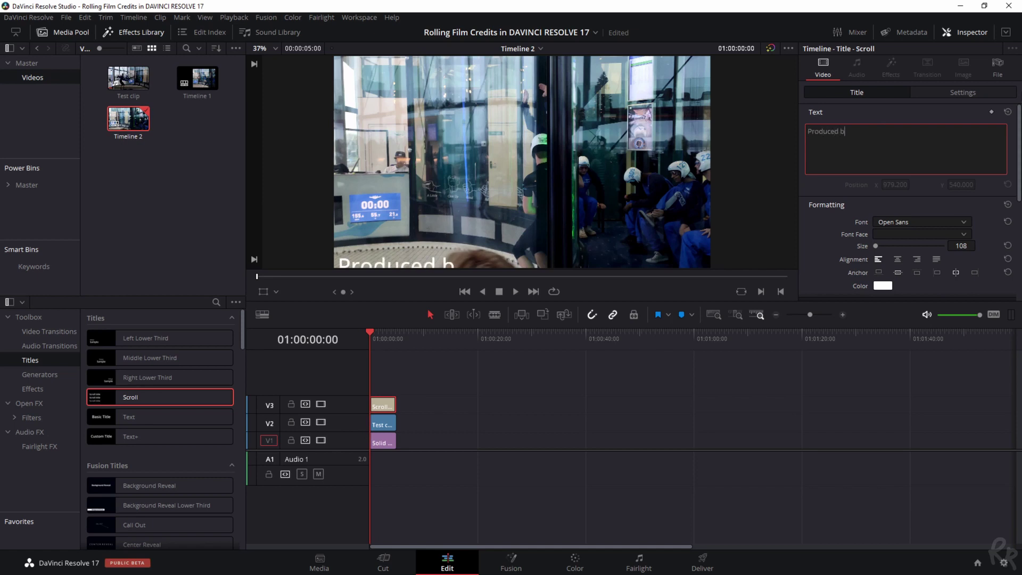
text(y)
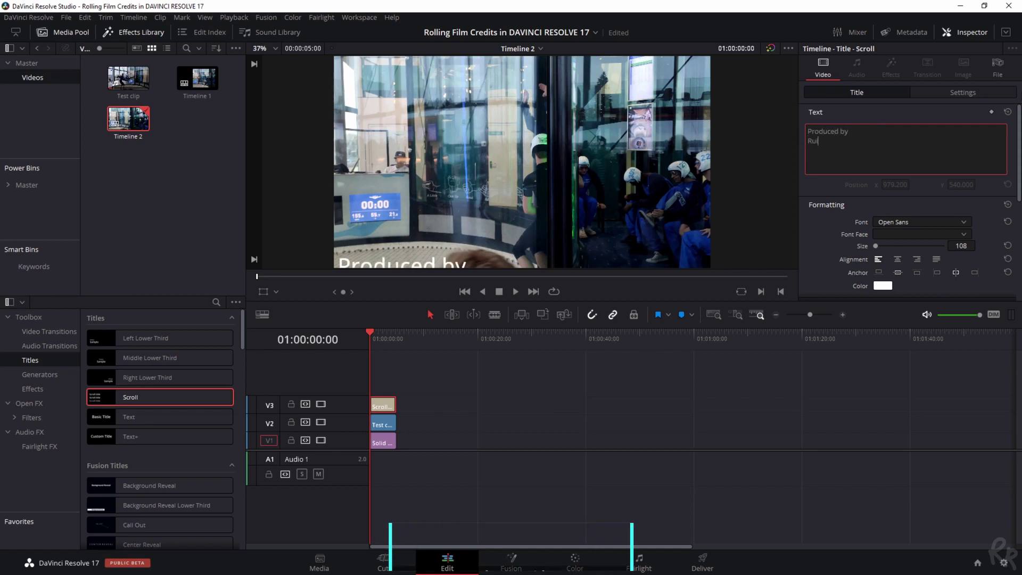
key(Return)
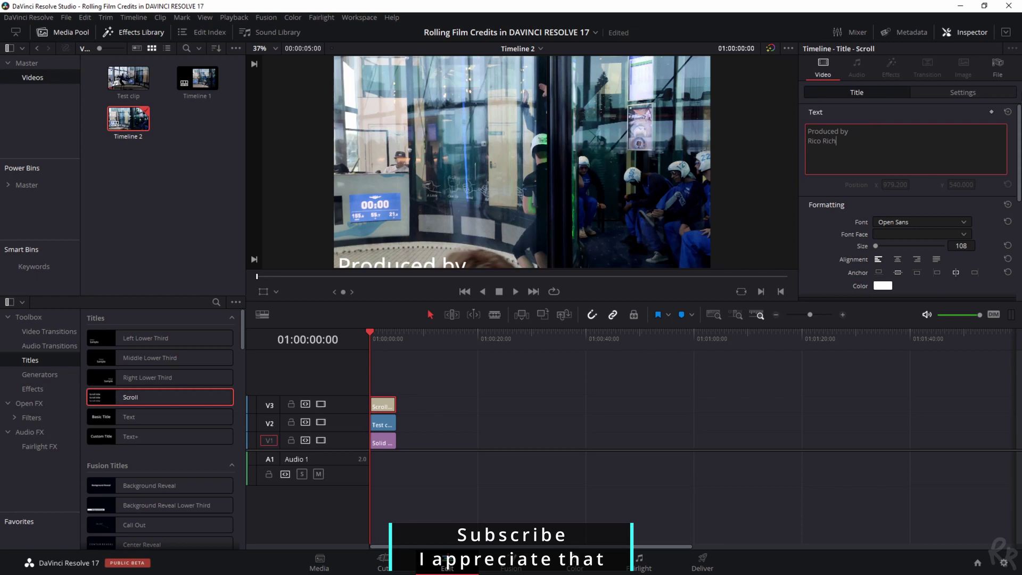
key(Return)
key(Return)
text(Direc)
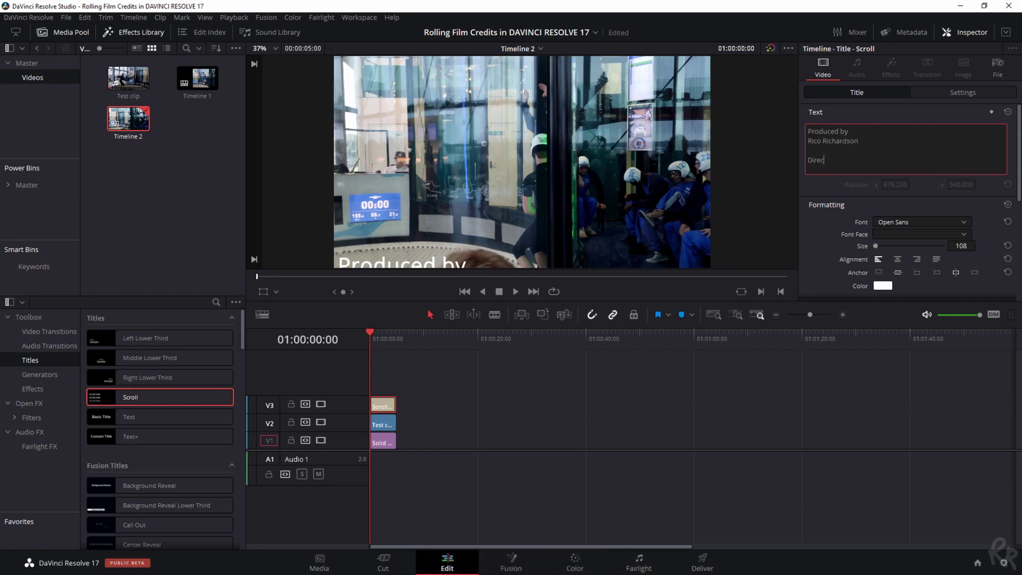
text(ted By:)
key(Return)
key(Return)
key(Return)
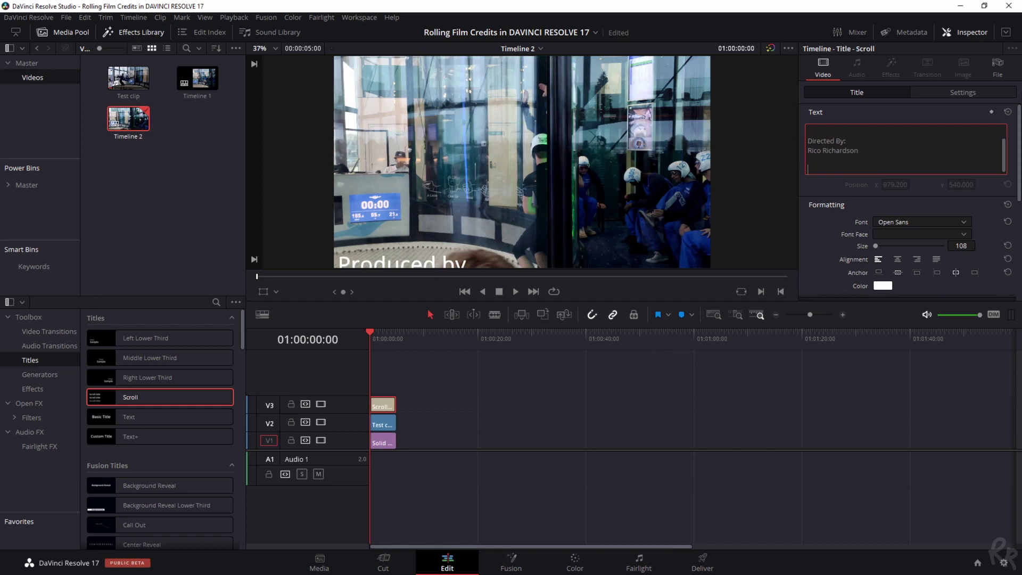
text(Person 1 Person 2 Person 3 Person 4 Person 5 Person 6)
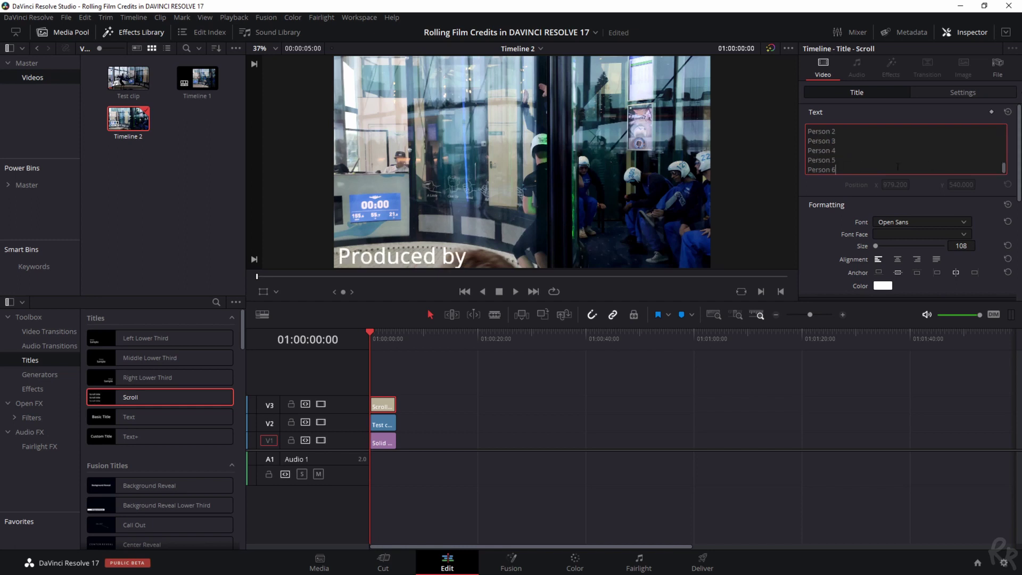
key(ctrl+a)
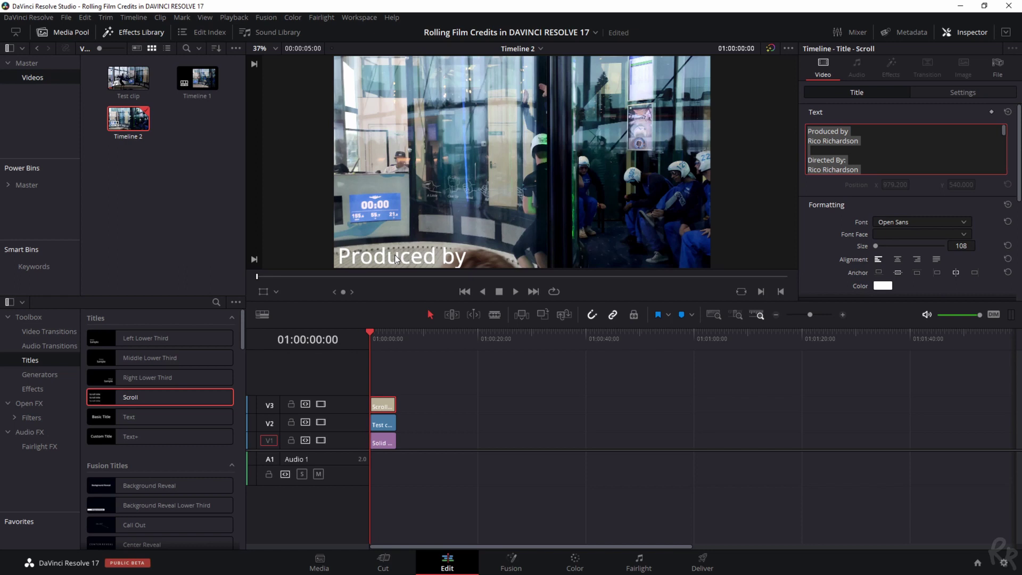
- Set the credits font to Niagara Solid and centre-align the credit lines
click(771, 196)
key(space)
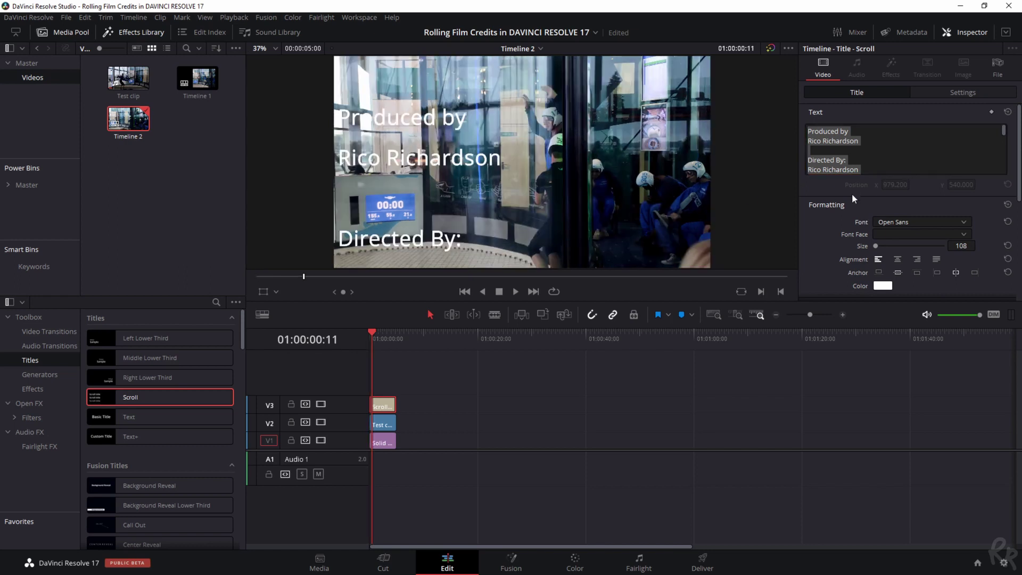
click(891, 222)
scroll(894, 552, up, 3)
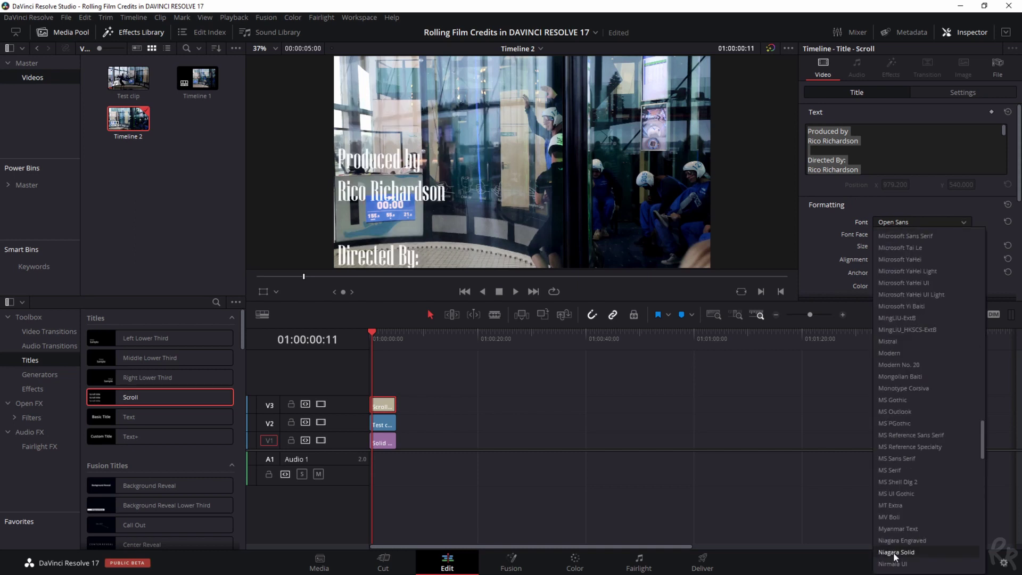
click(899, 553)
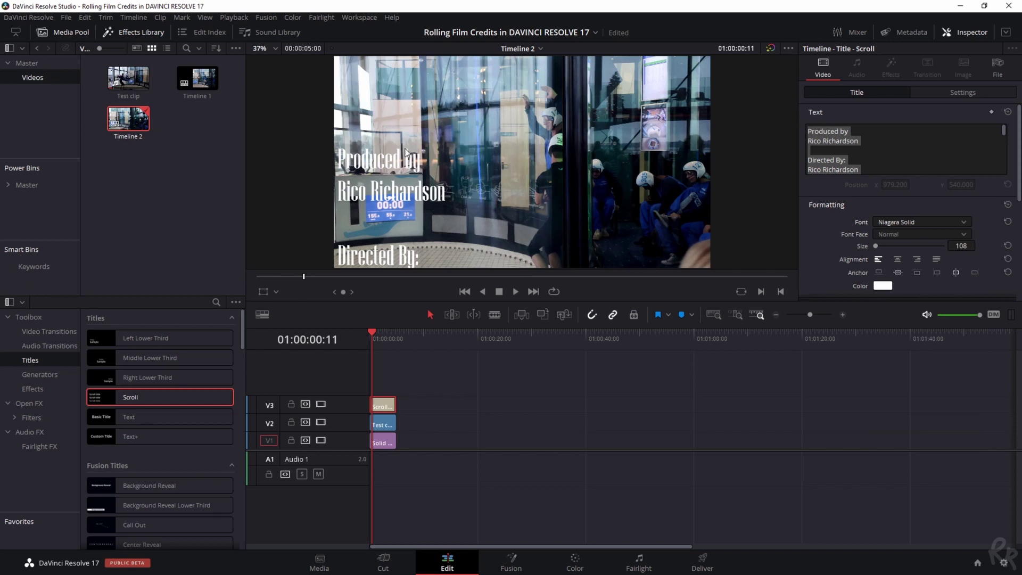
scroll(995, 181, down, 2)
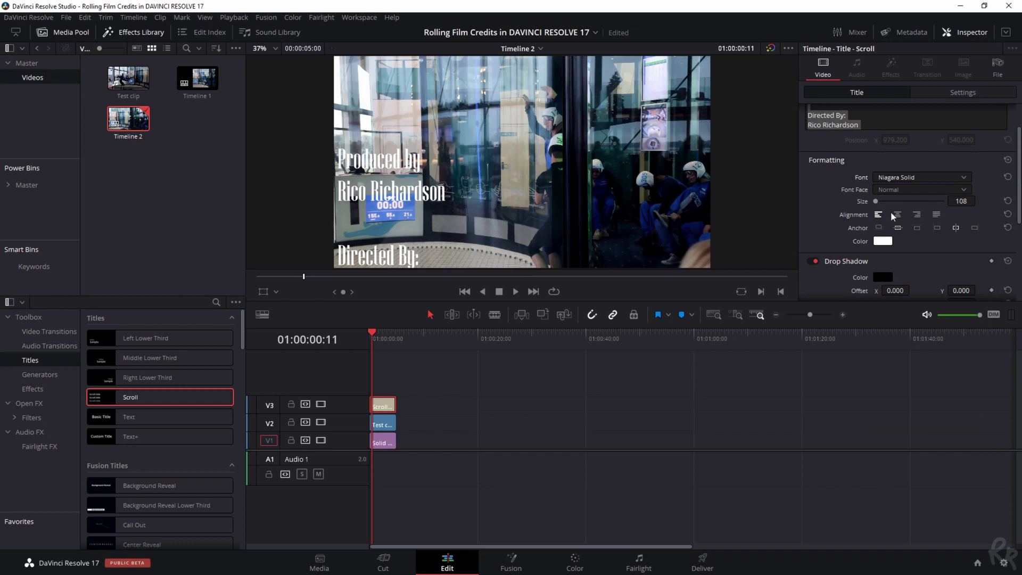
click(897, 214)
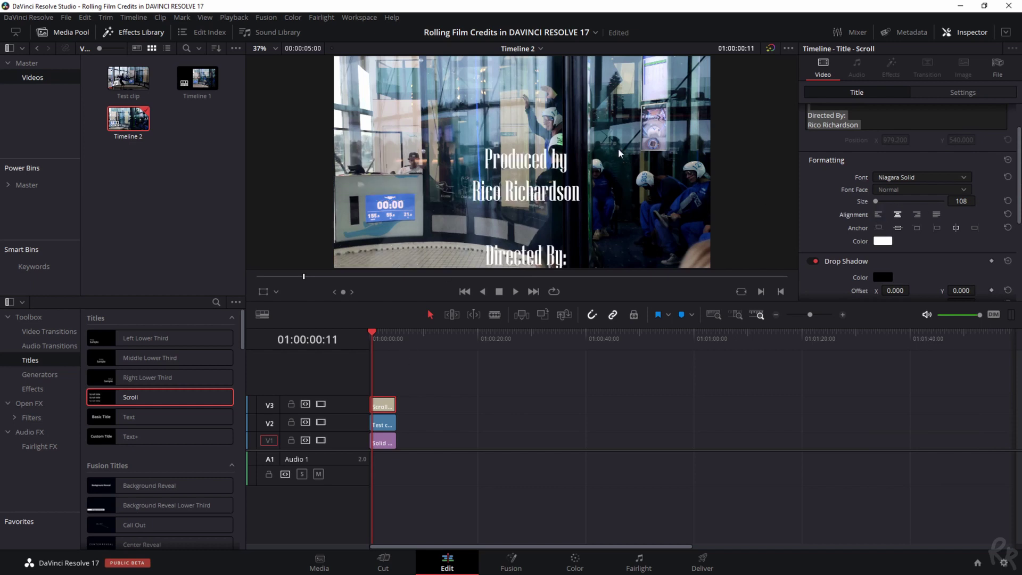
- With V2 hidden, extend the title, video and solid clips to about 45 seconds
click(321, 422)
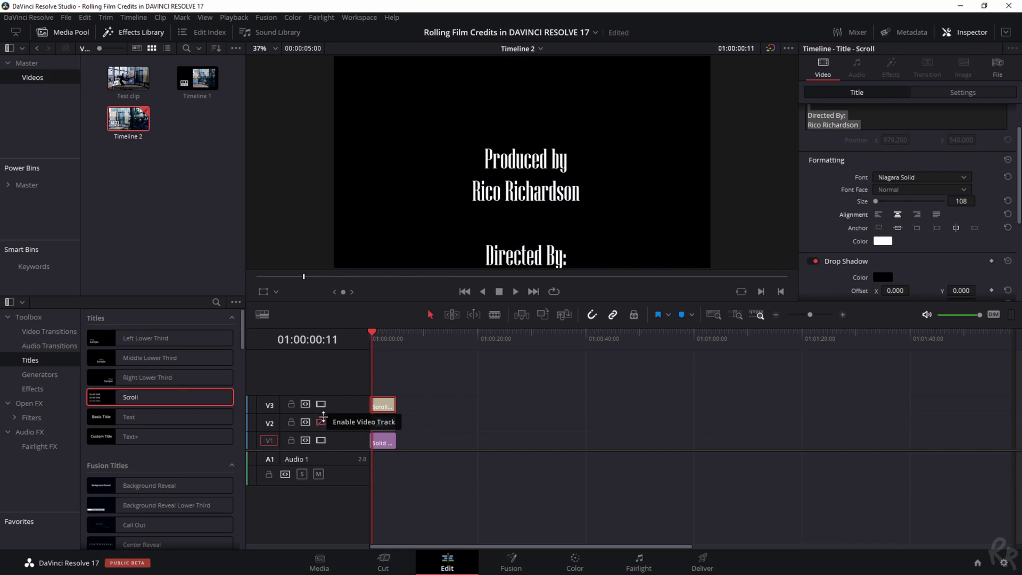
key(space)
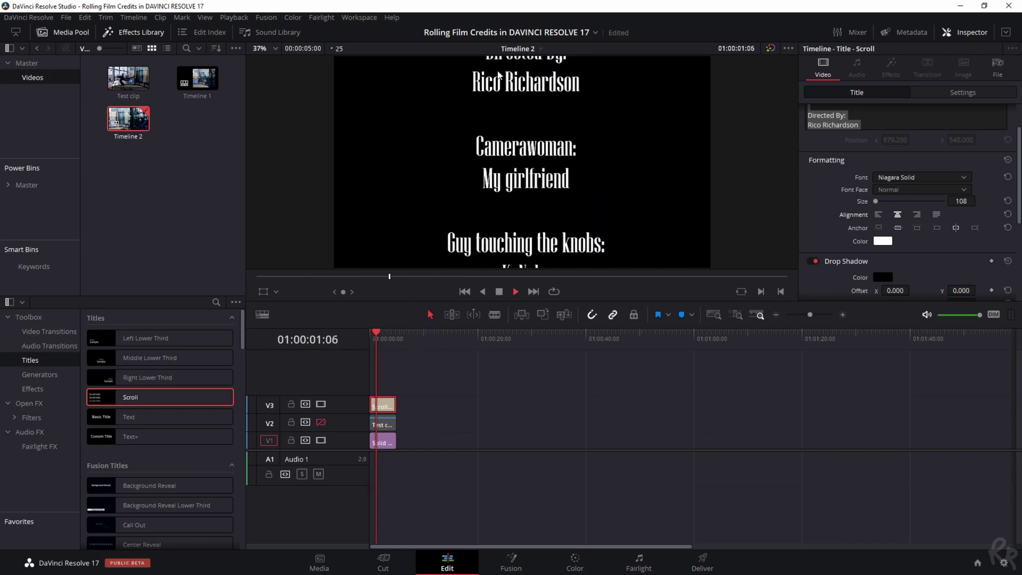
key(space)
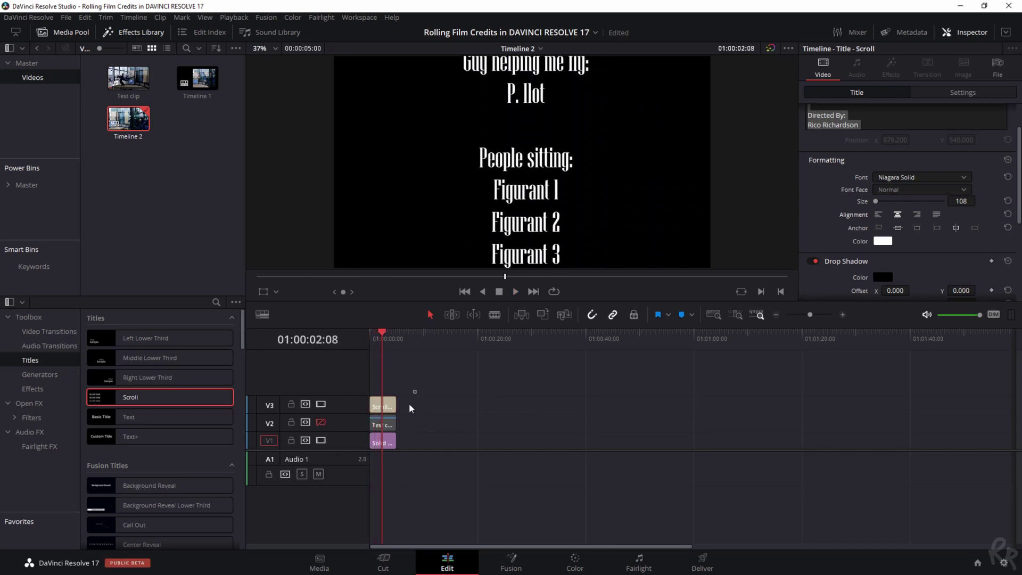
drag(397, 445, 393, 451)
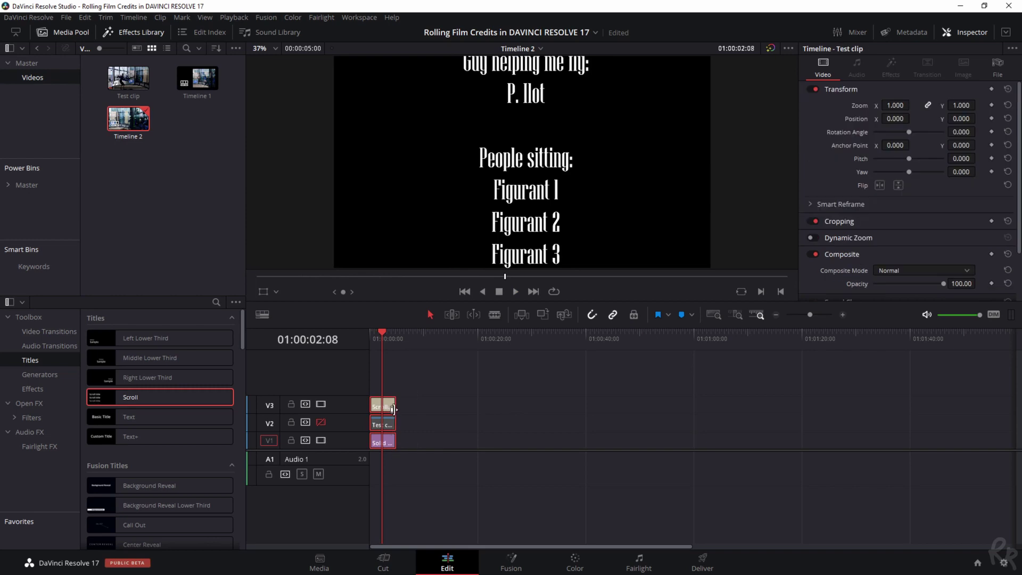
drag(398, 406, 617, 406)
key(space)
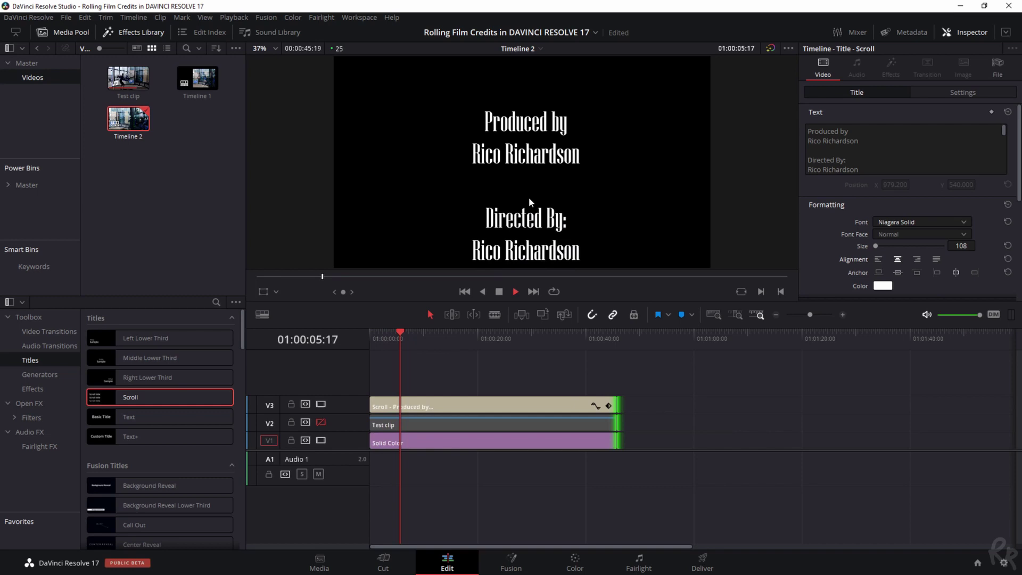
click(515, 291)
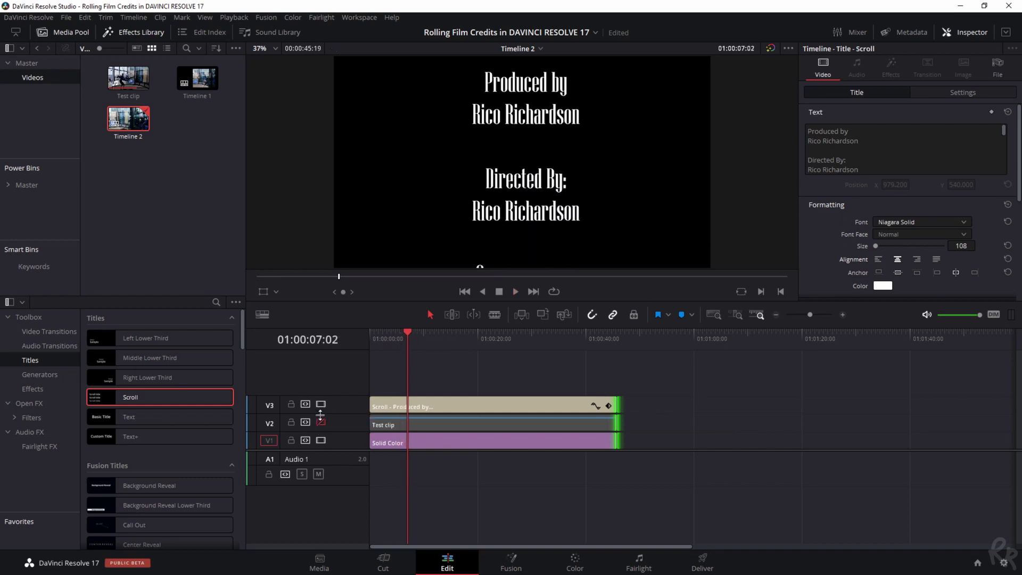
- Re-enable the V2 footage track and left-align the Scroll title's credit lines
click(321, 423)
key(ctrl+a)
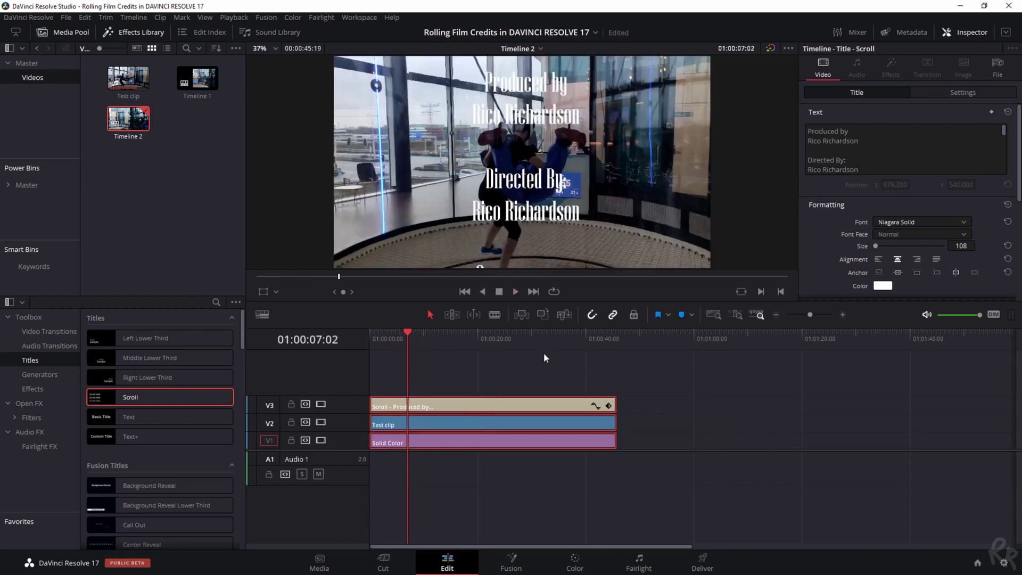
click(656, 413)
click(574, 404)
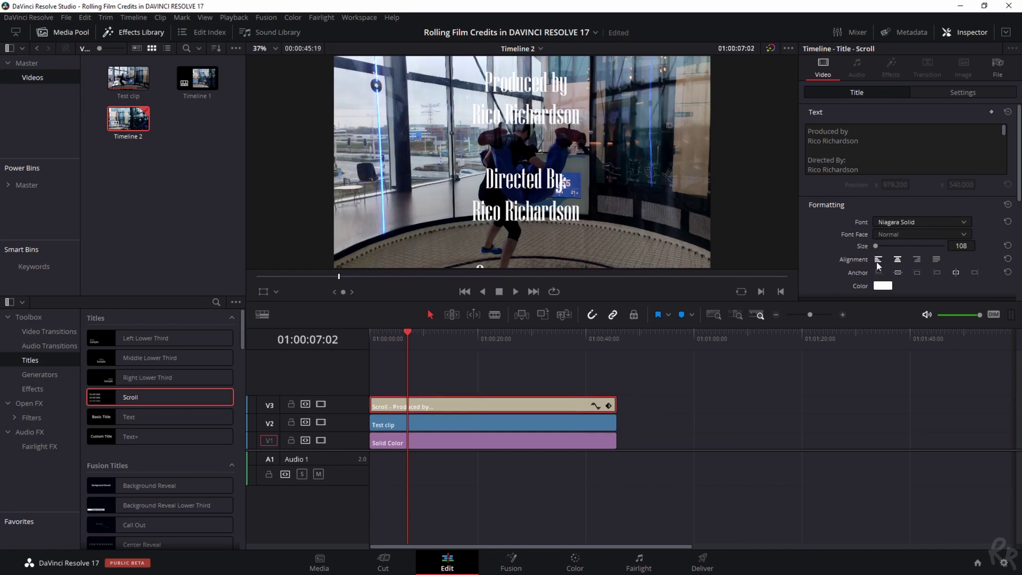
click(879, 259)
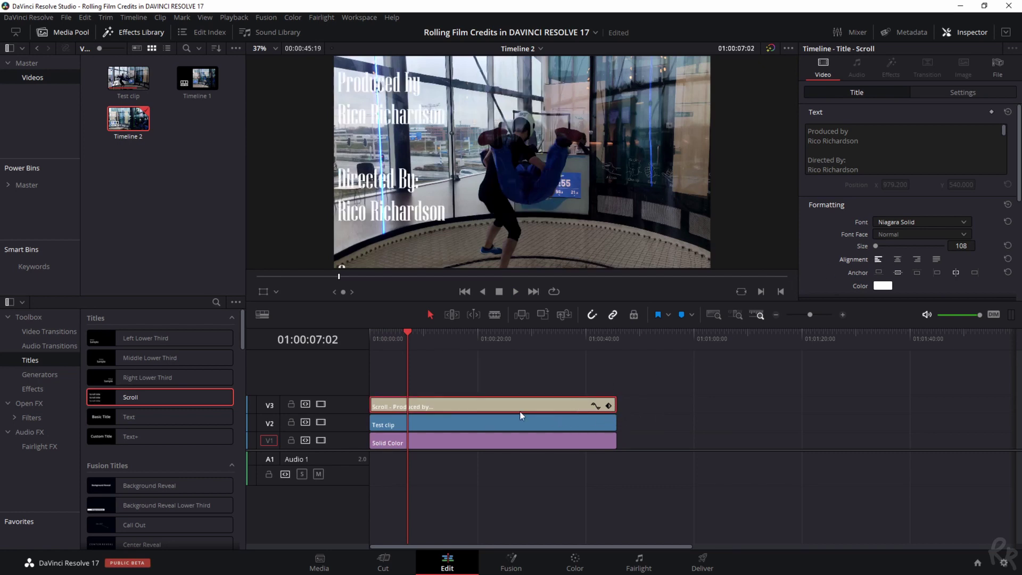
- Set the Test clip's zoom to 0.6 and shift its Position X right, to about 311
click(499, 428)
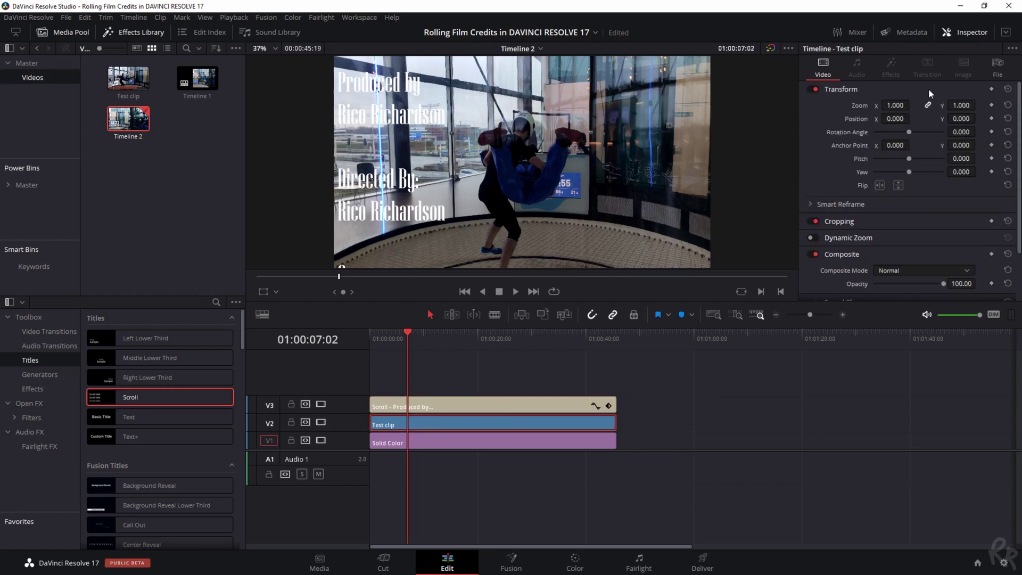
text(0.4)
key(Return)
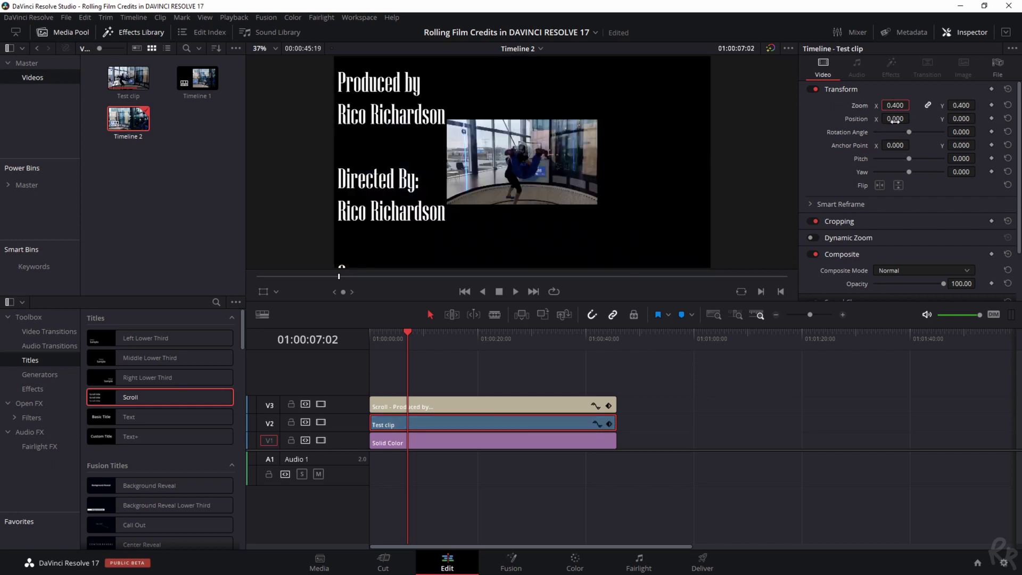
drag(896, 119, 939, 119)
click(905, 105)
text(0)
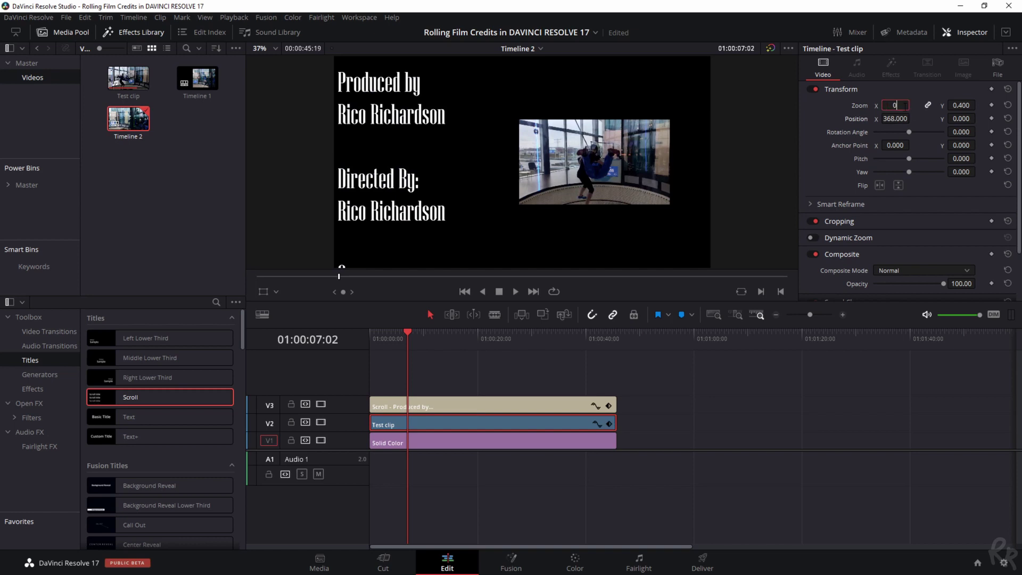
text(.6)
key(Return)
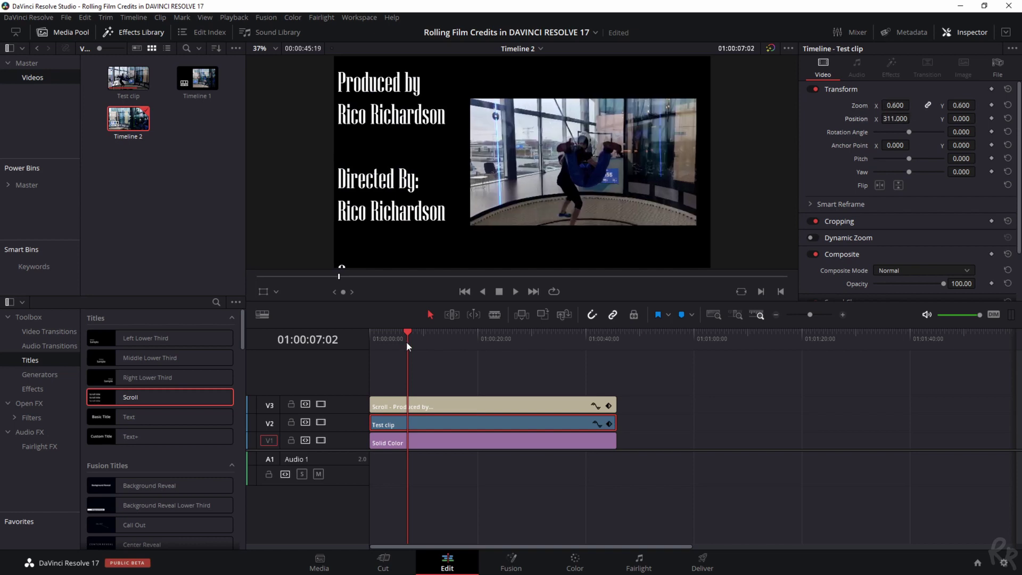
key(space)
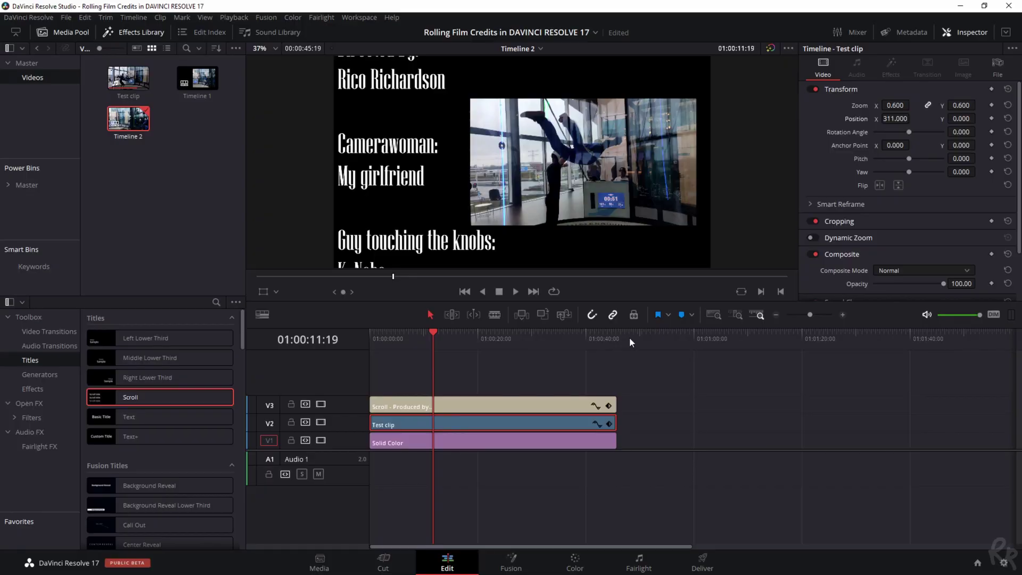
- Change the Solid Color clip's colour to hex 00ffff (cyan)
click(562, 448)
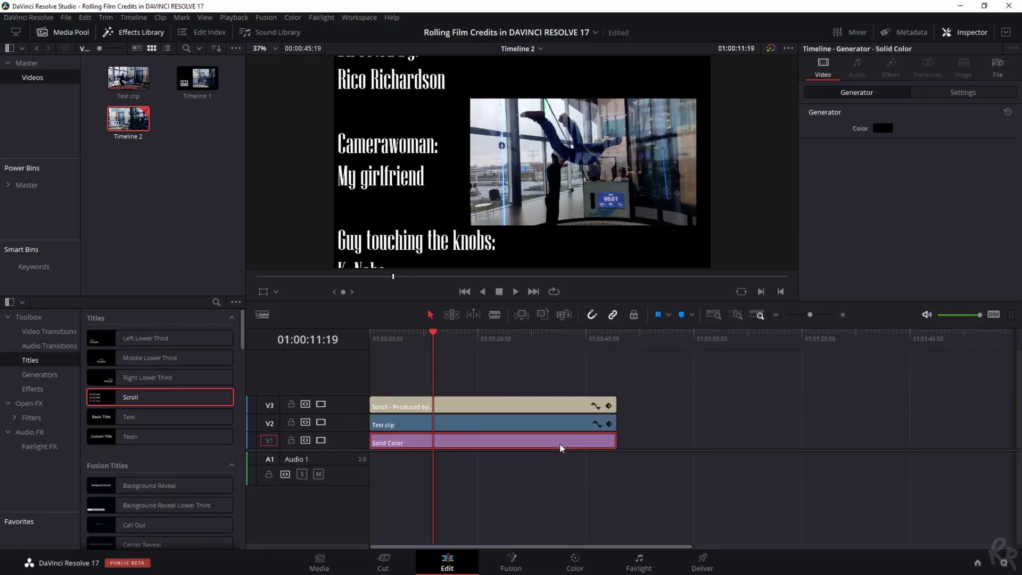
click(883, 130)
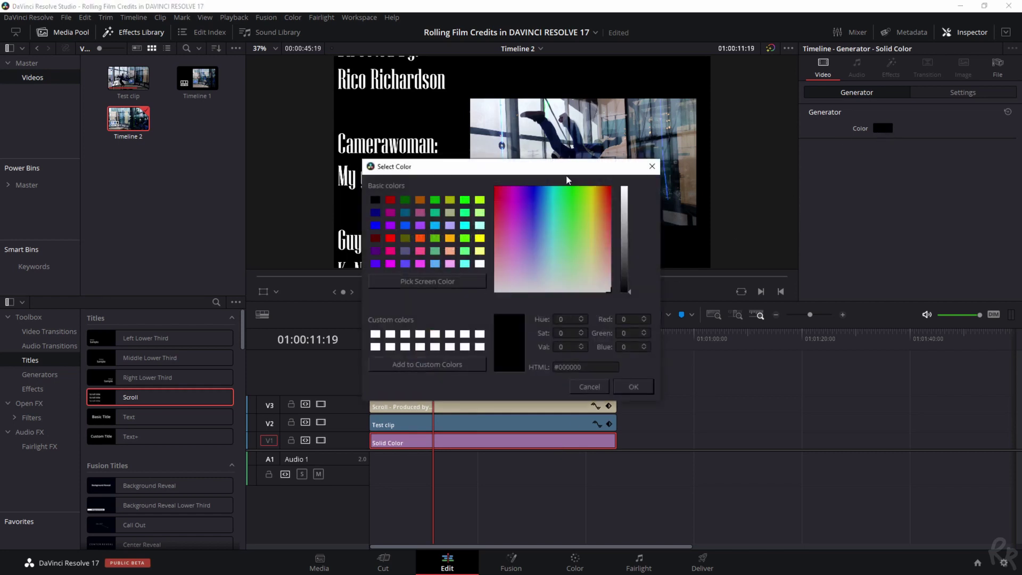
drag(431, 167, 602, 130)
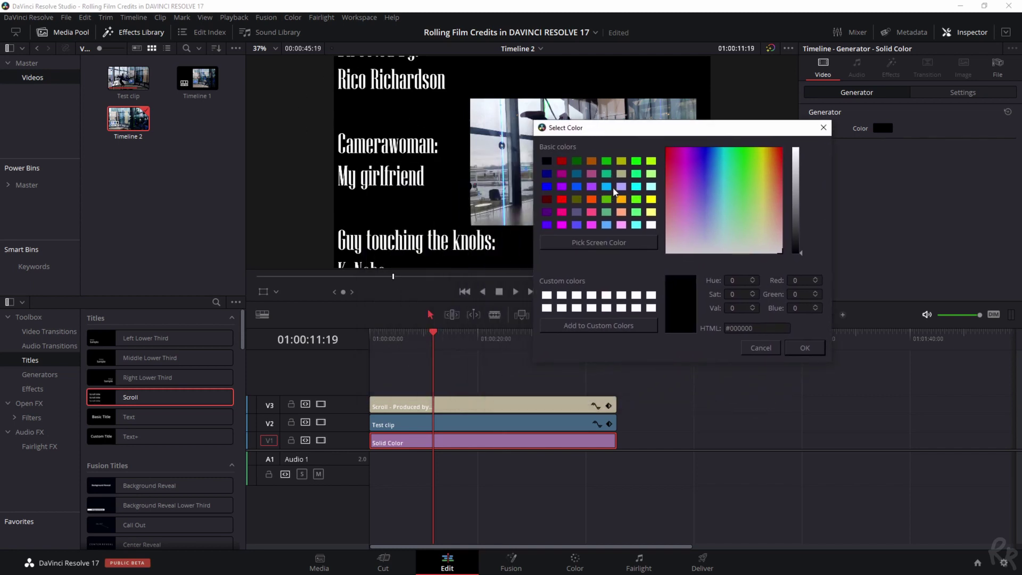
drag(754, 328, 731, 328)
text(00ffff)
key(Return)
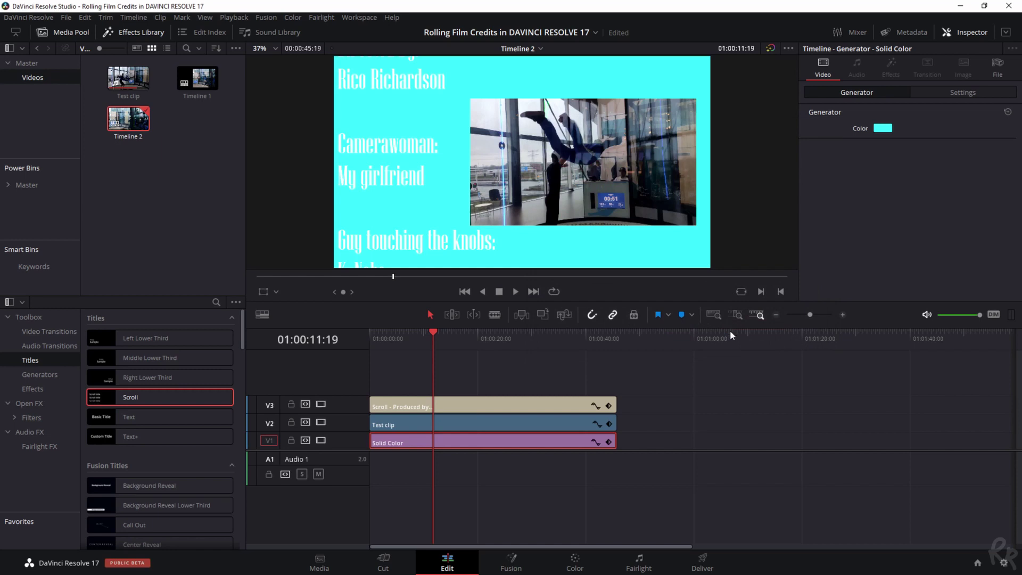
key(space)
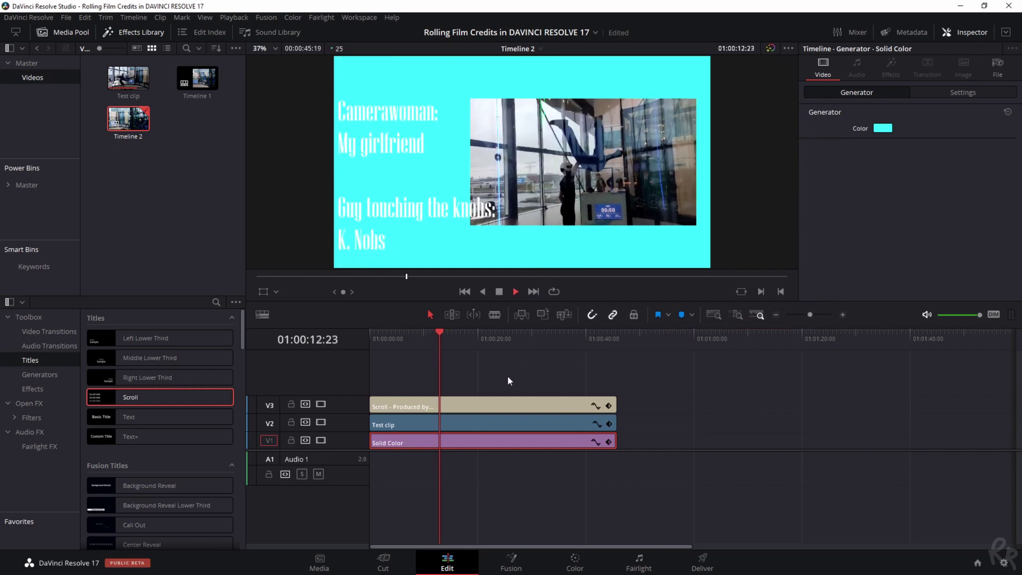